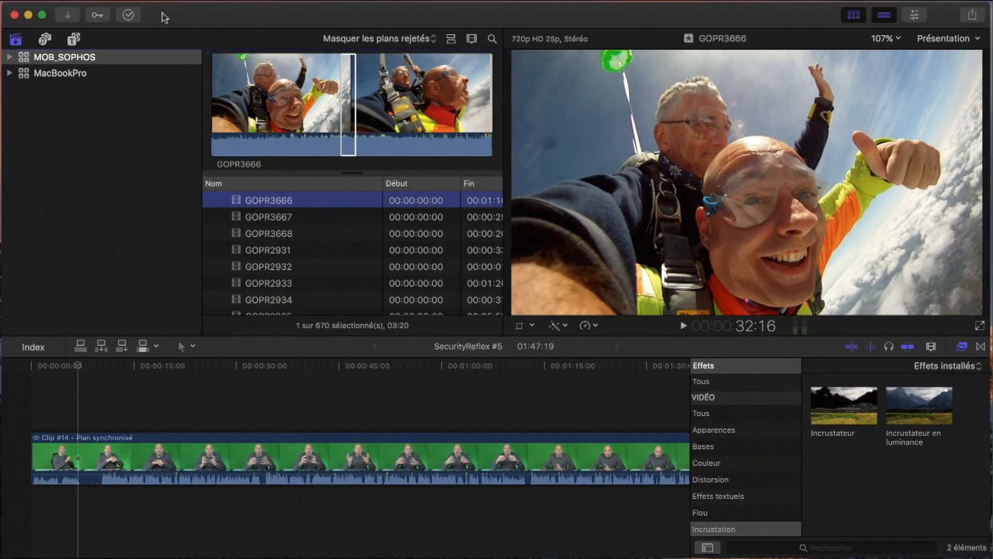
Create a new library named MOB_TRANSNUM on the TRANSNUM drive and hide the inspector
mouse_move(132, 11)
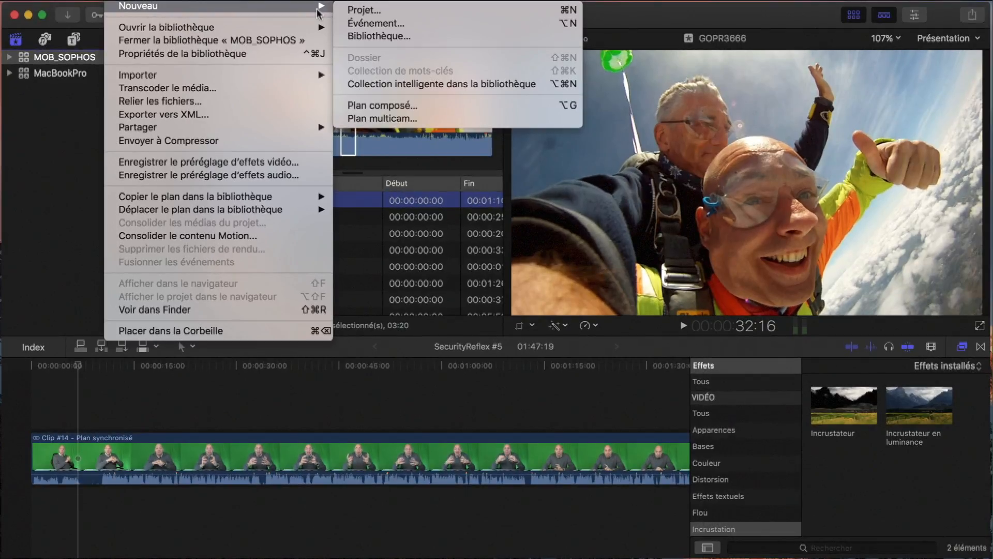
click(369, 37)
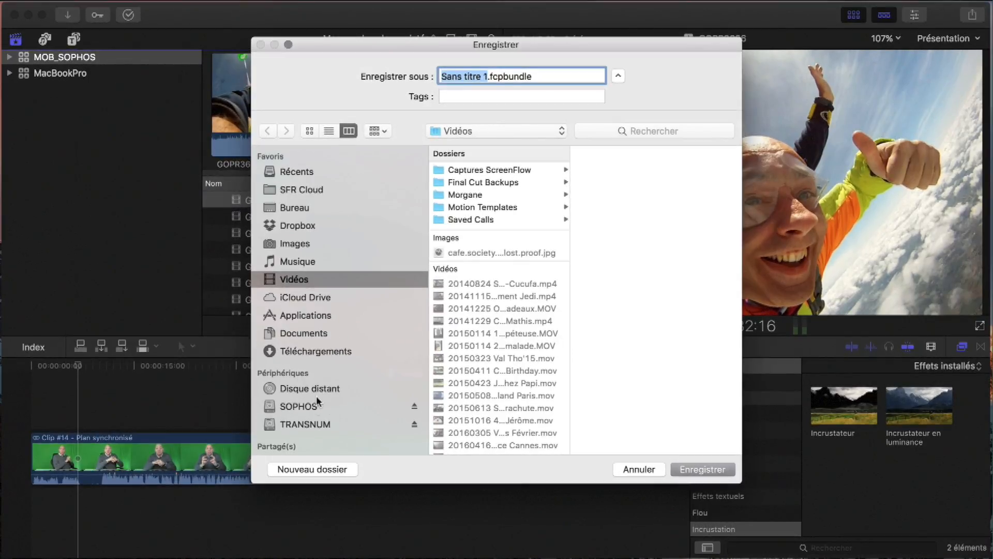
click(314, 424)
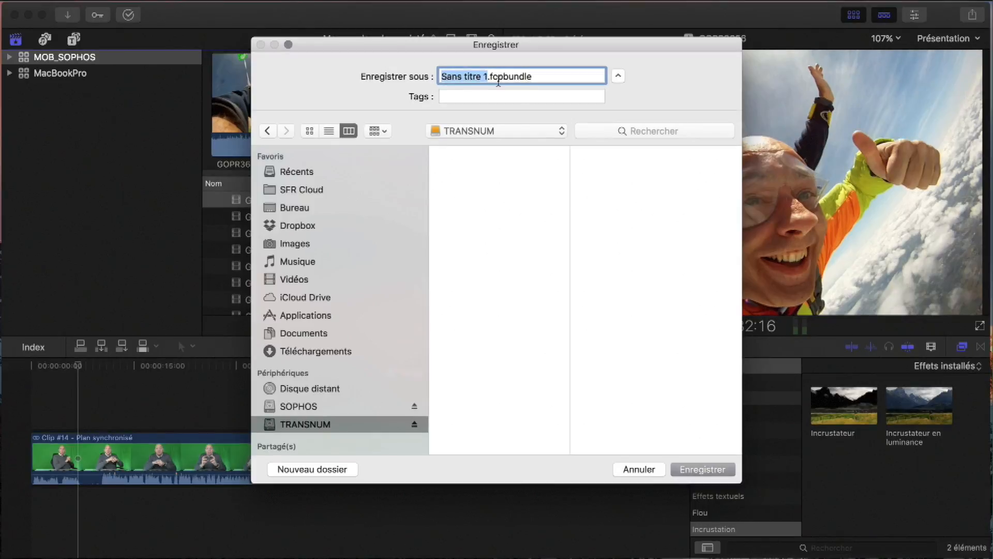
text(MOB)
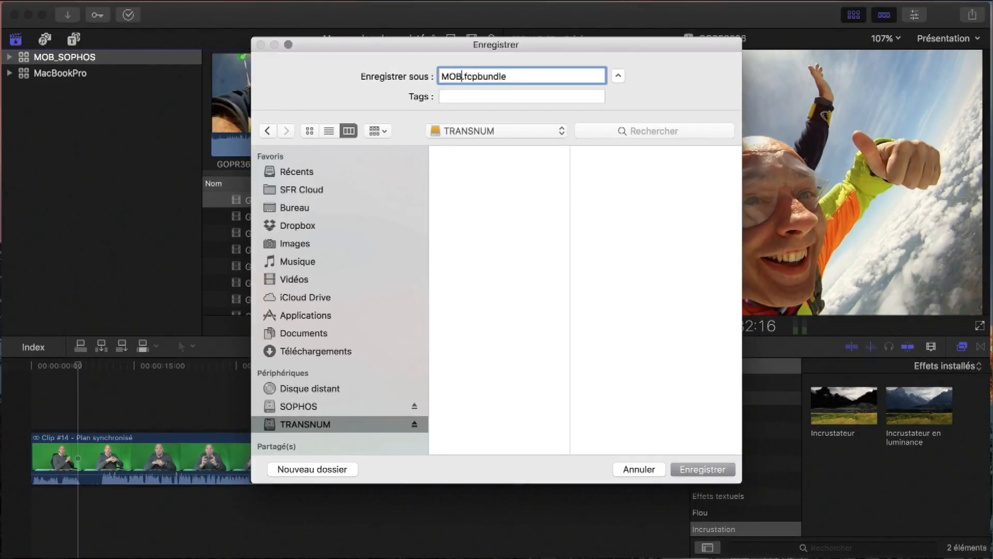
text(_)
text(TRANSNUM)
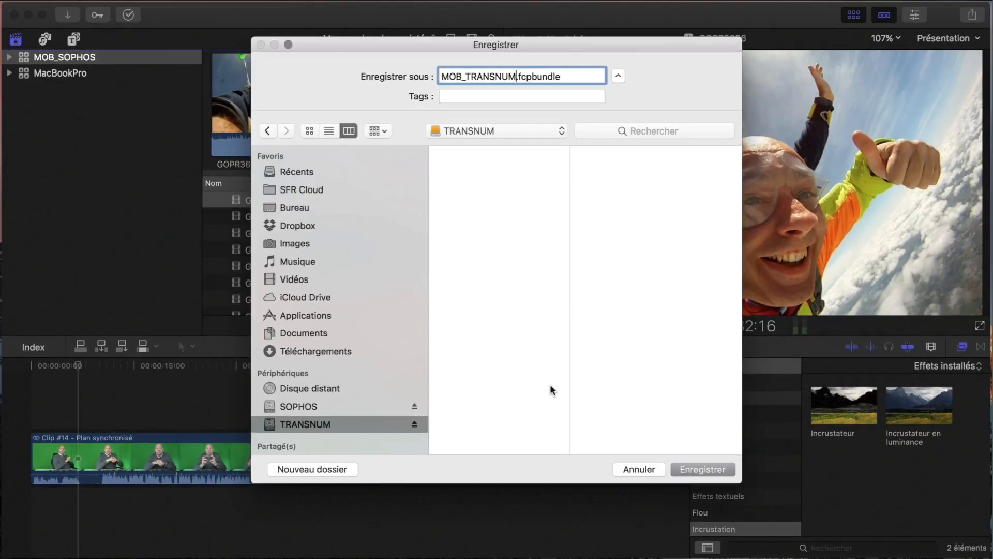
click(702, 469)
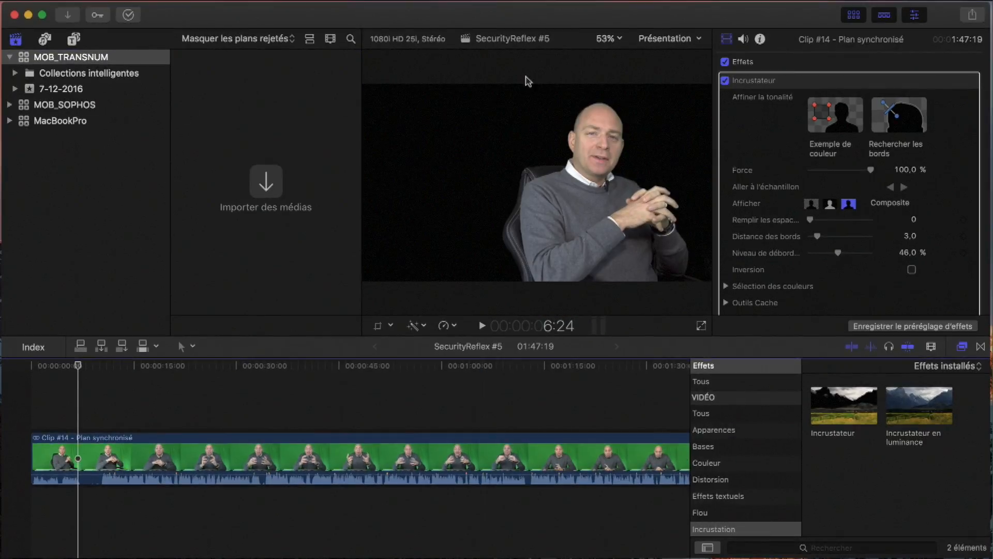
click(915, 16)
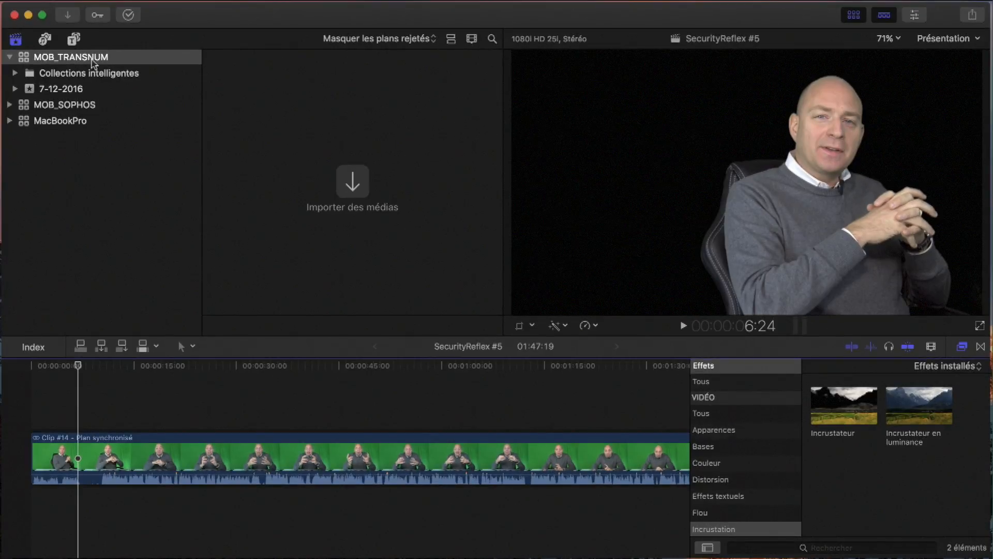
Create an event named "16 12 07 Démarrage FCPX" in the MOB_TRANSNUM library, including a 1080i HD 1920x1080 25i project
mouse_move(93, 62)
click(120, 0)
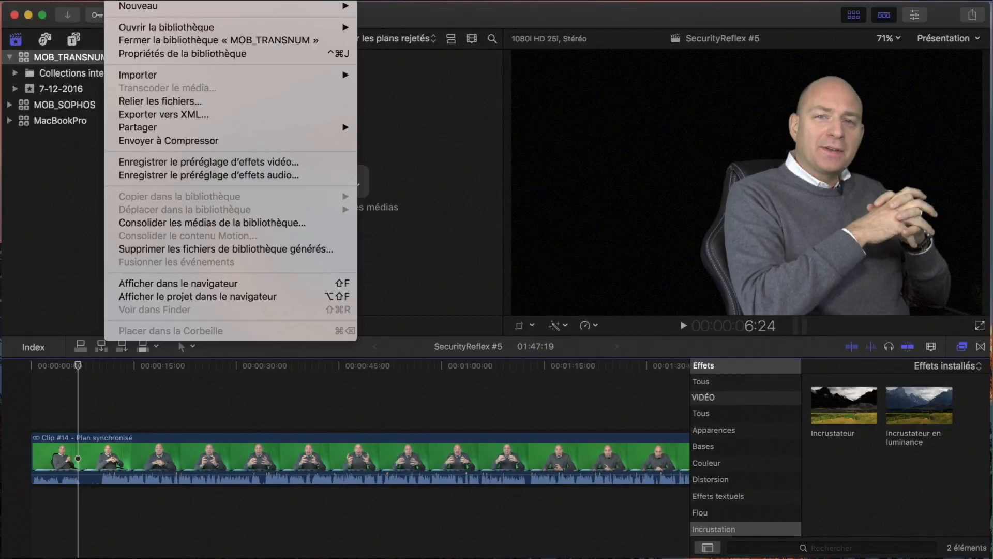
mouse_move(136, 8)
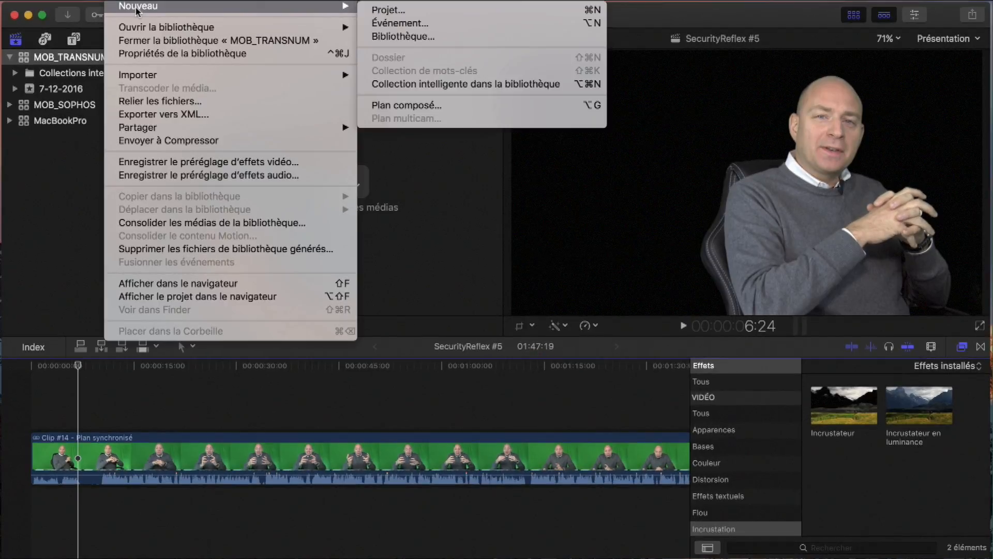
click(424, 24)
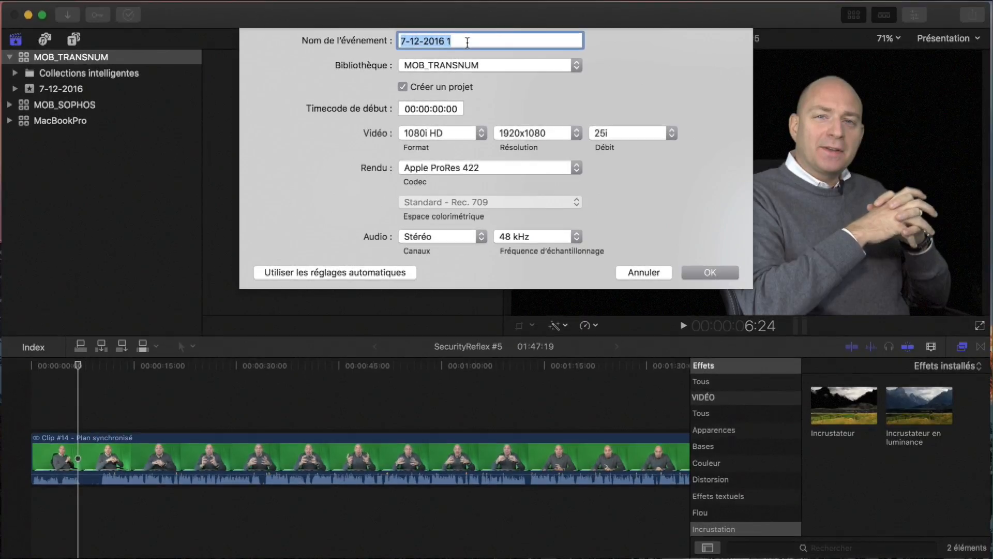
key(BackSpace)
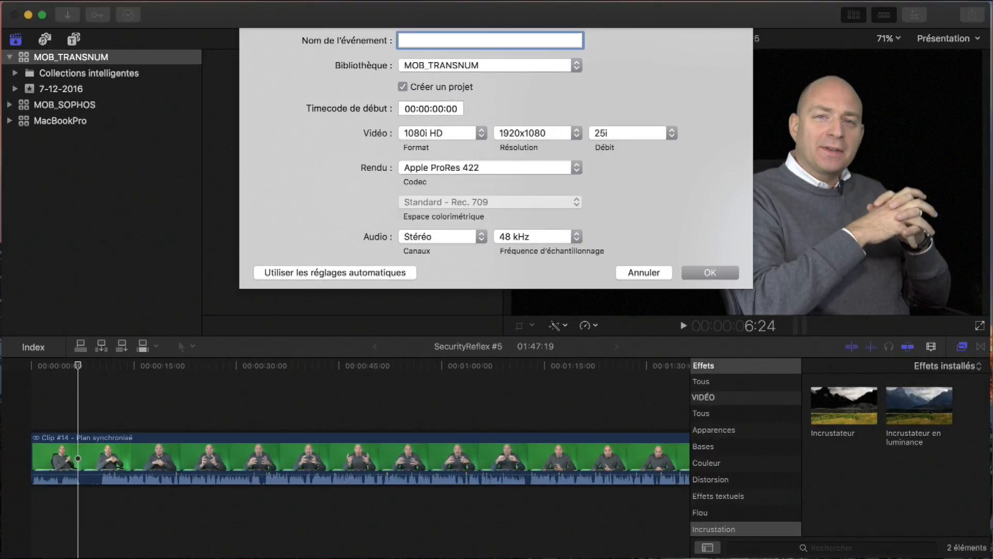
text(2)
key(BackSpace)
text(16)
text(12 07 Démarrage F)
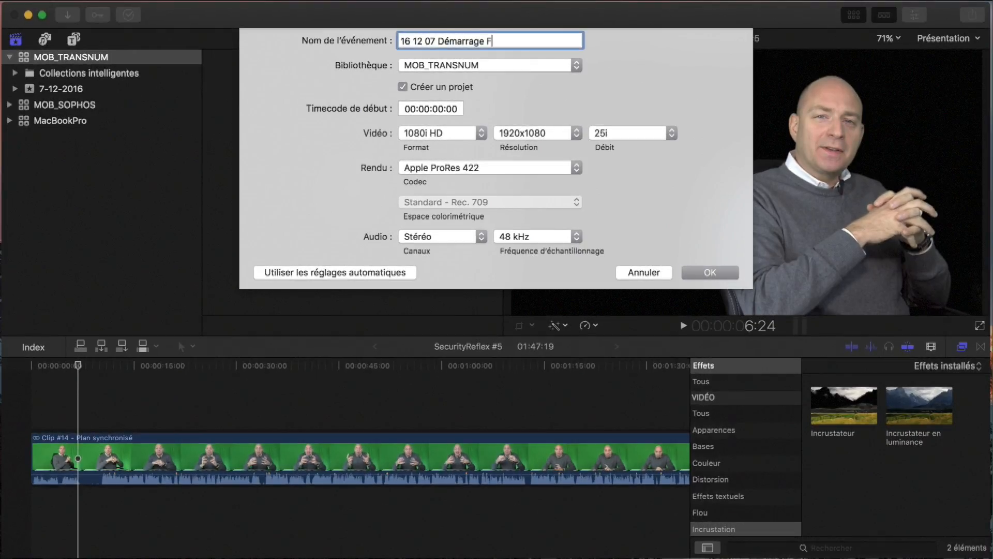
text(CPX)
click(710, 273)
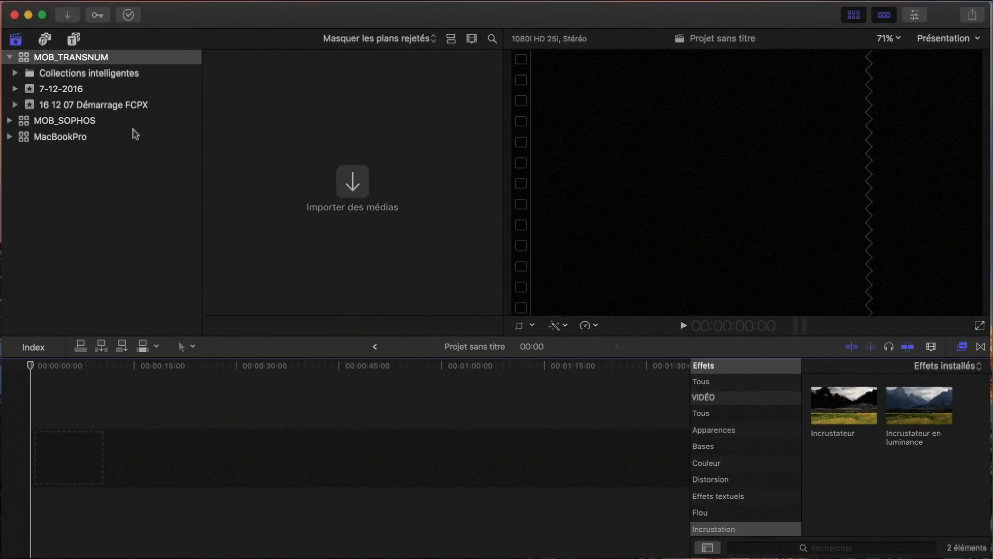
Move the default 7-12-2016 event of the MOB_TRANSNUM library to the trash and confirm
click(86, 93)
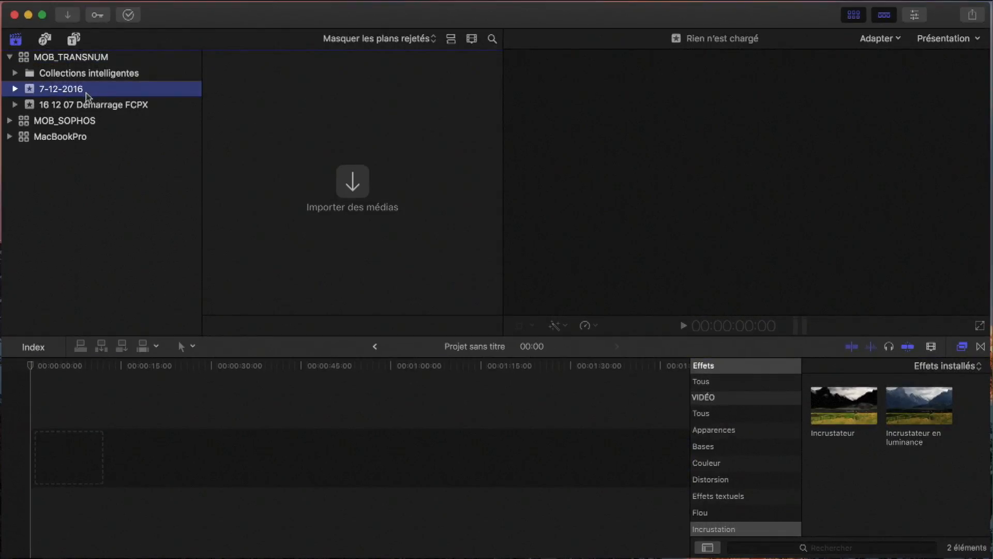
right_click(74, 92)
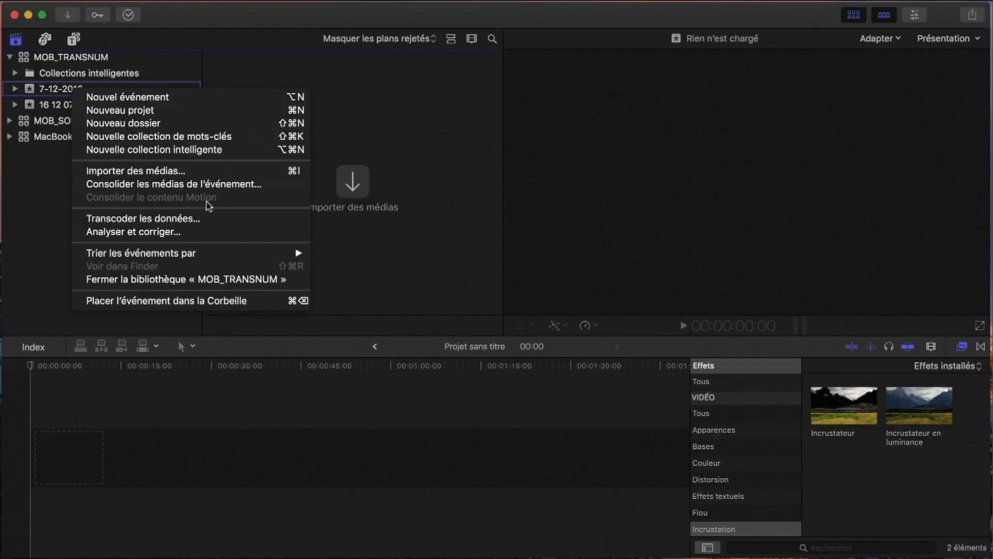
click(196, 302)
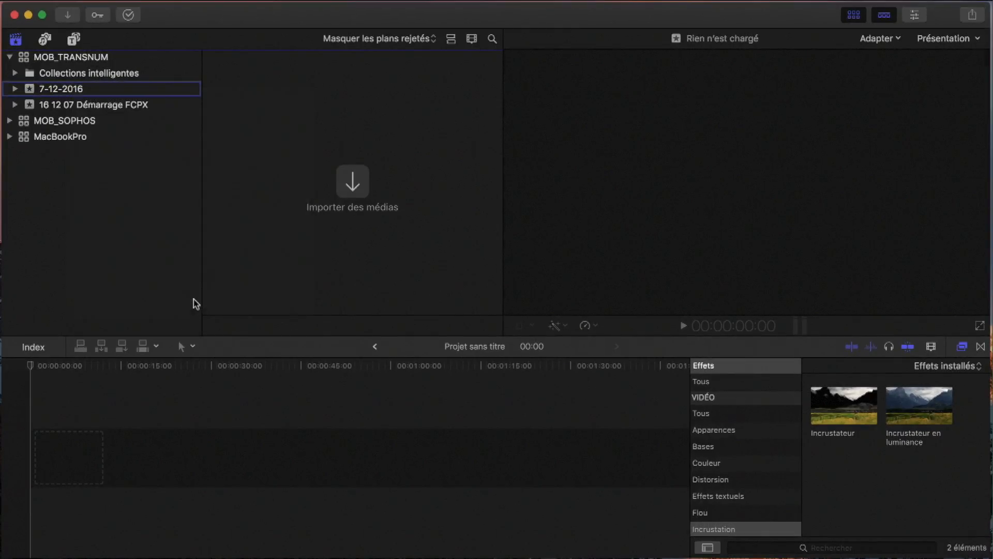
click(587, 224)
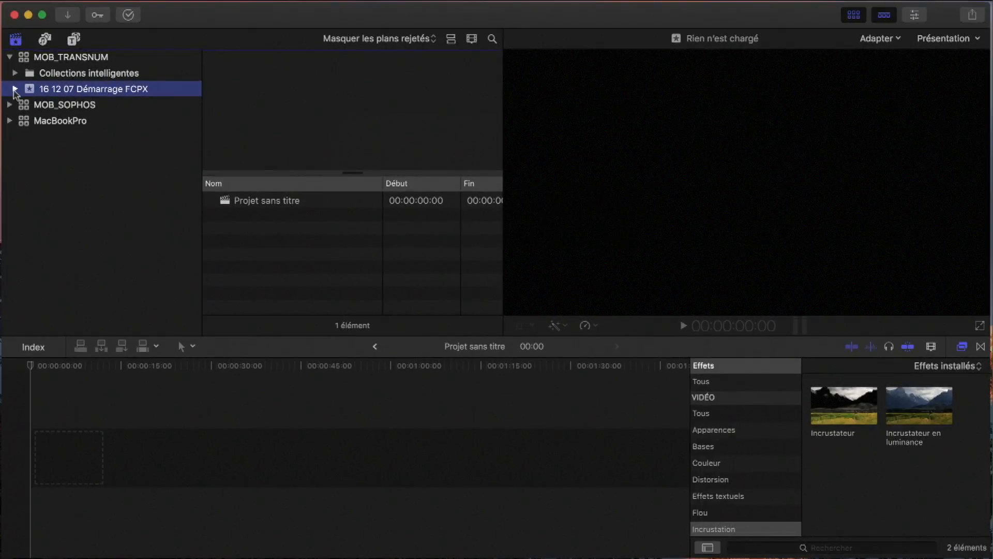
Rename the untitled project in the "16 12 07 Démarrage FCPX" event as "Comment démarrer sur FCPX ?"
click(79, 58)
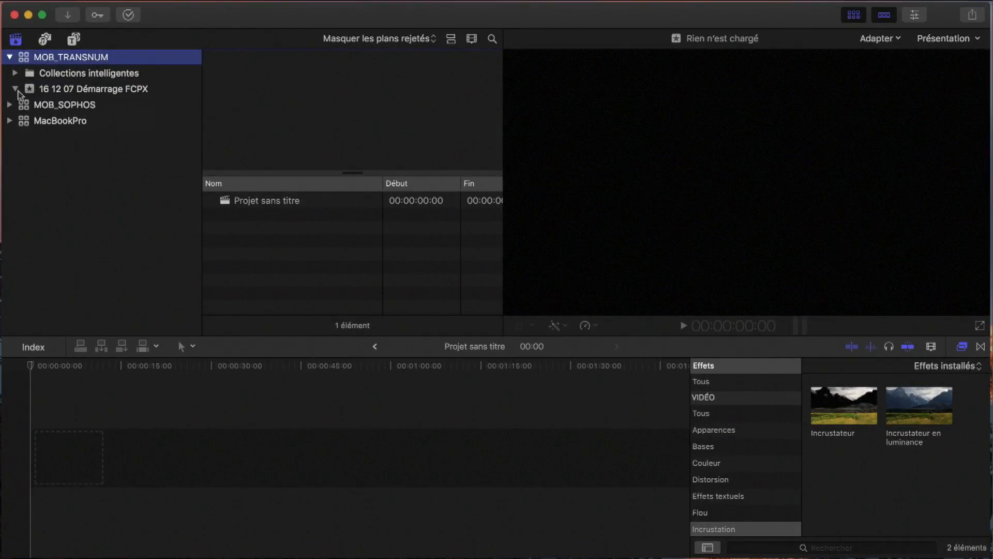
click(78, 94)
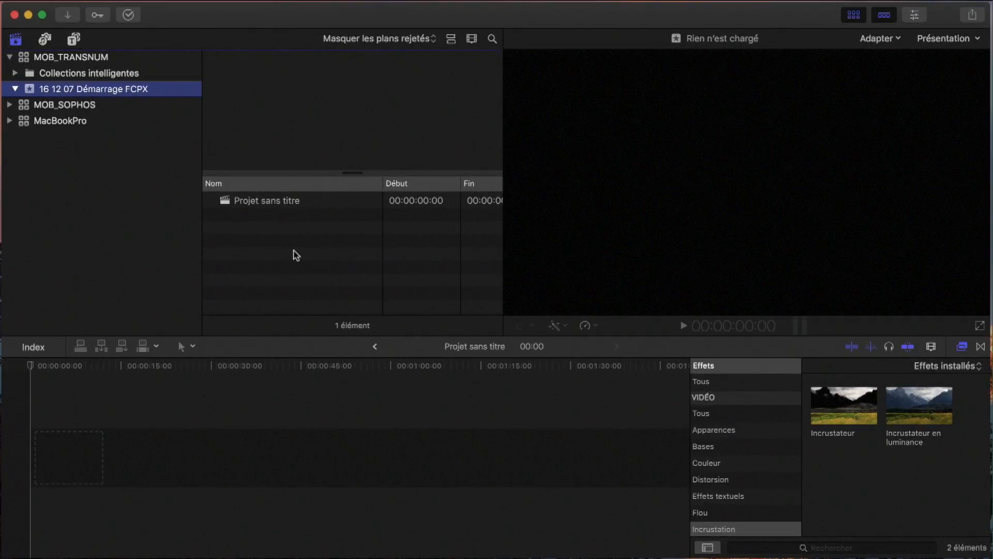
click(288, 205)
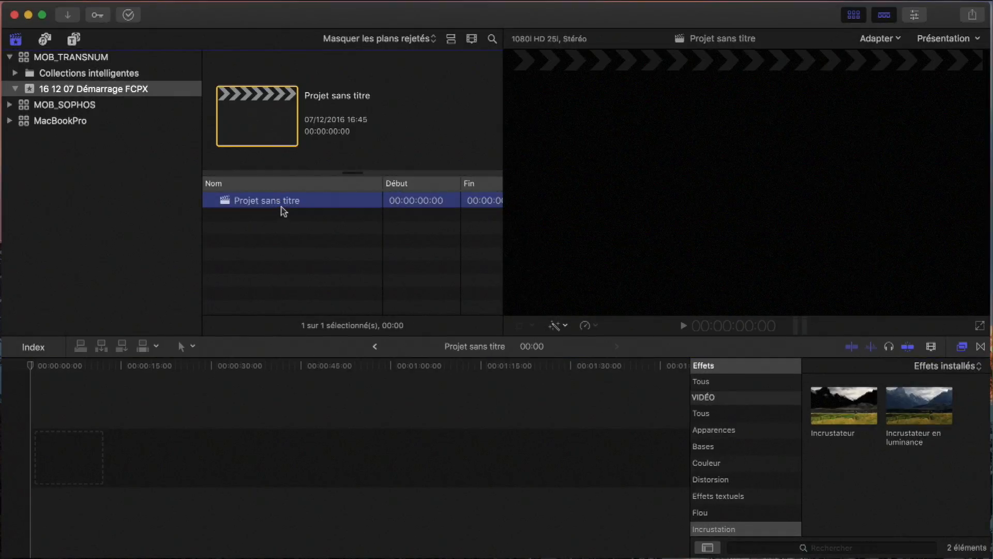
click(282, 207)
text(Comment d)
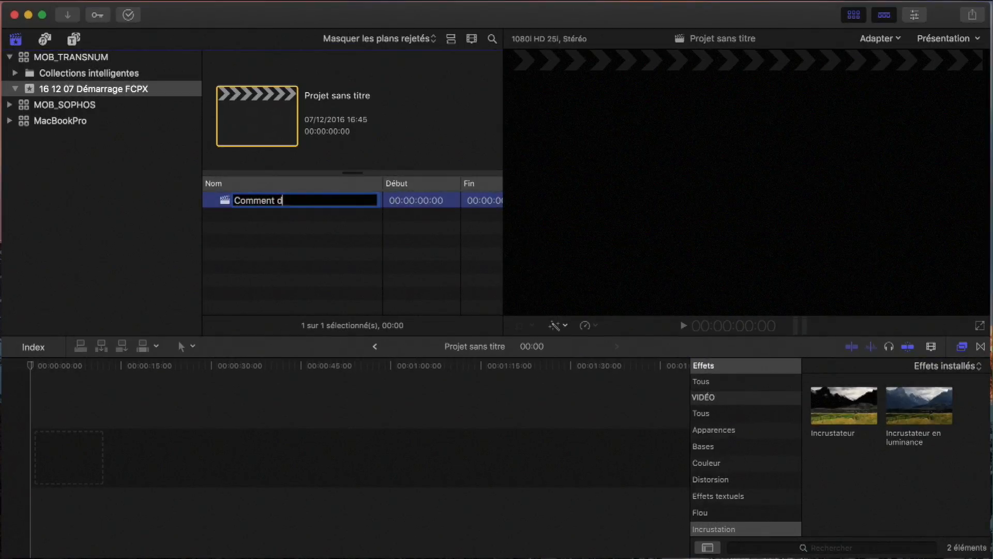
text(émarrer sur FCPX ?)
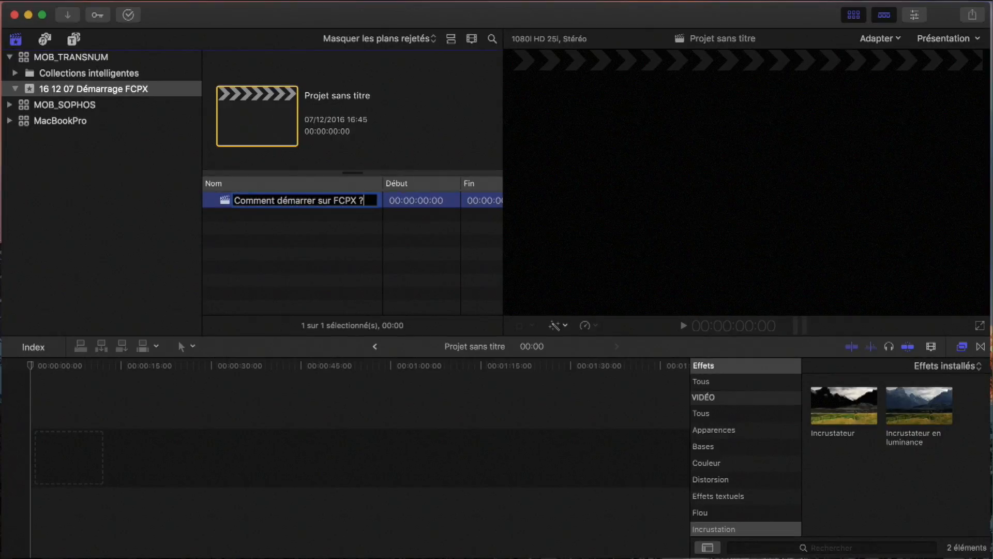
key(Return)
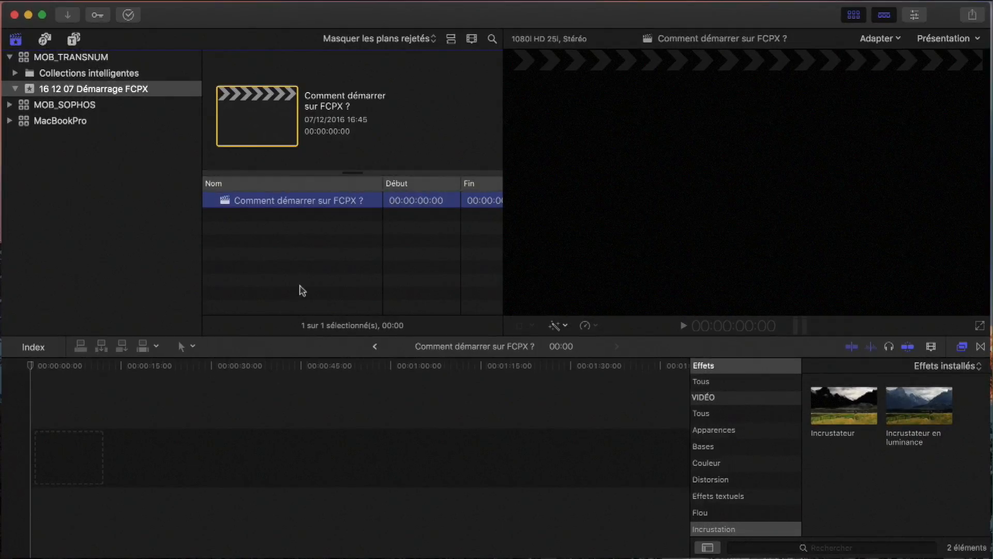
Duplicate the "Comment démarrer sur FCPX ?" project within the "16 12 07 Démarrage FCPX" event
click(435, 376)
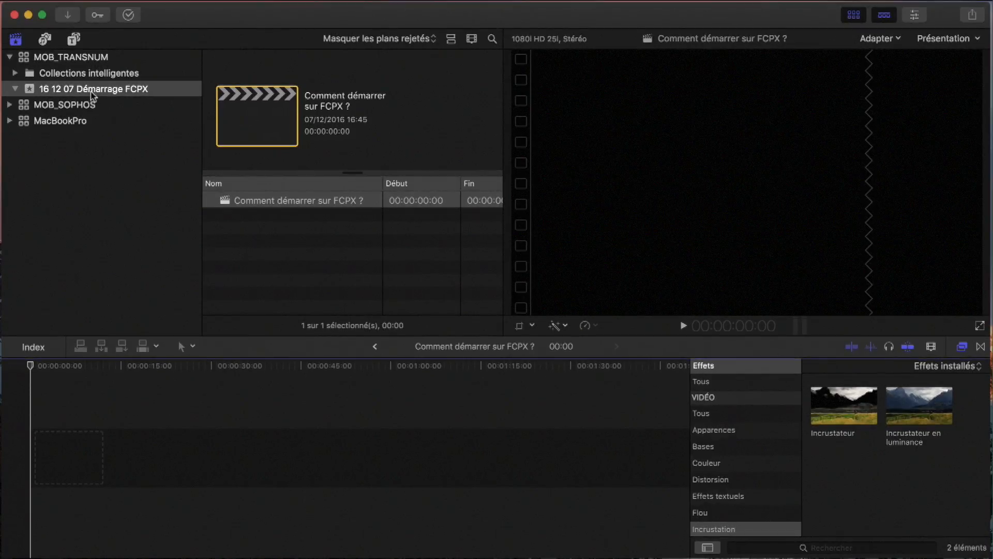
click(87, 58)
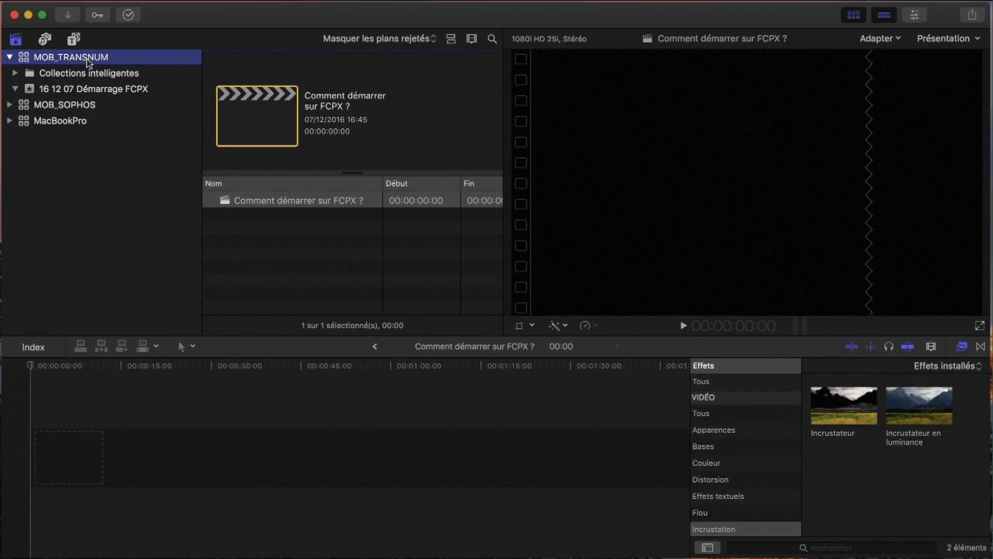
click(91, 91)
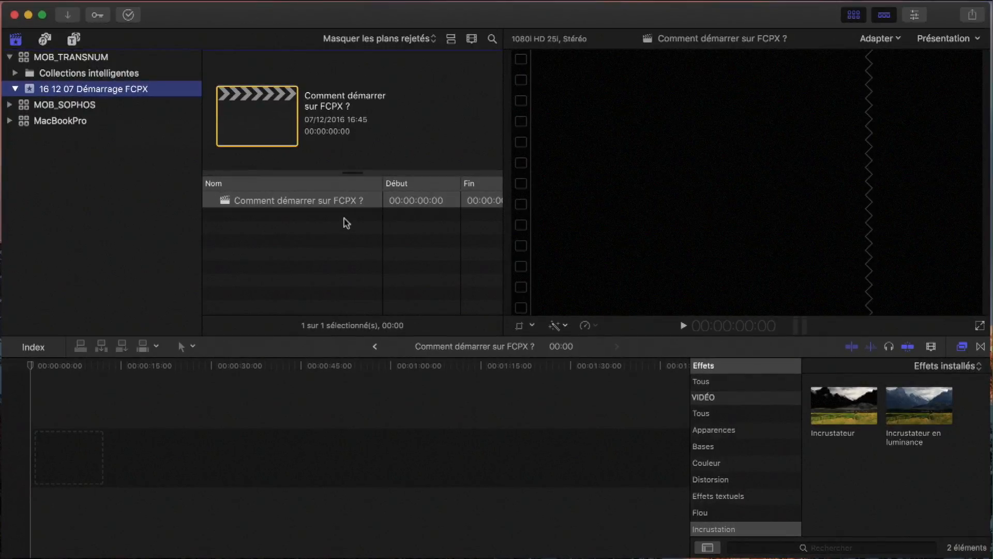
right_click(308, 205)
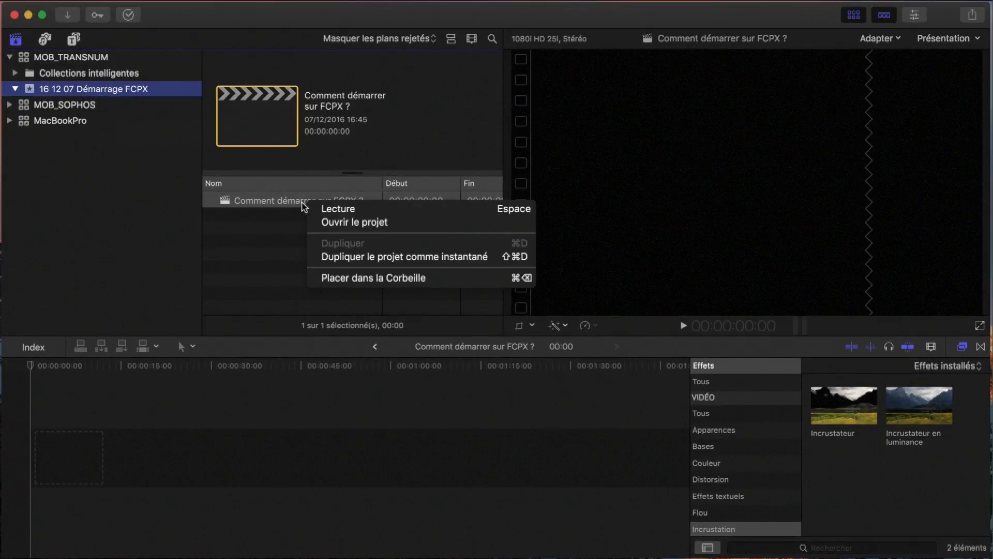
click(279, 211)
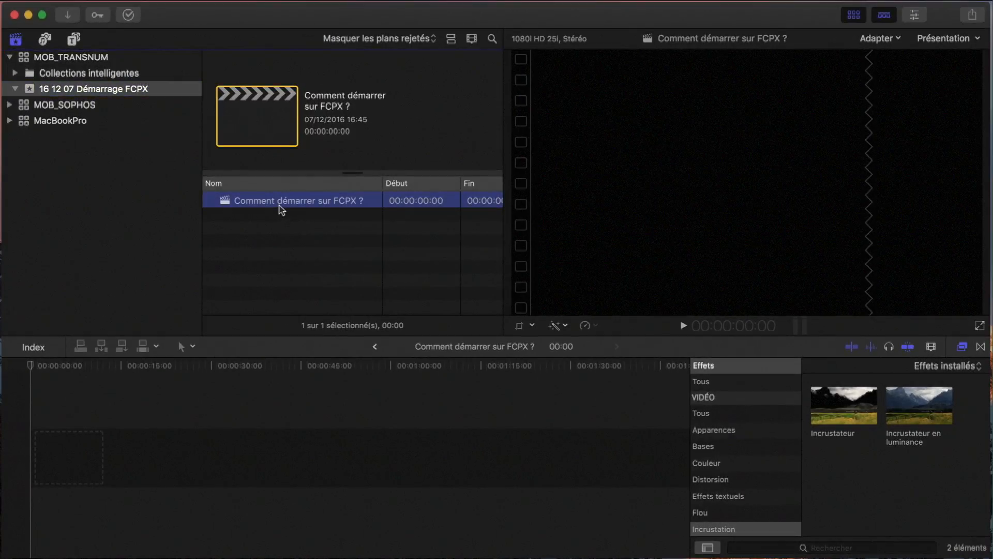
click(287, 202)
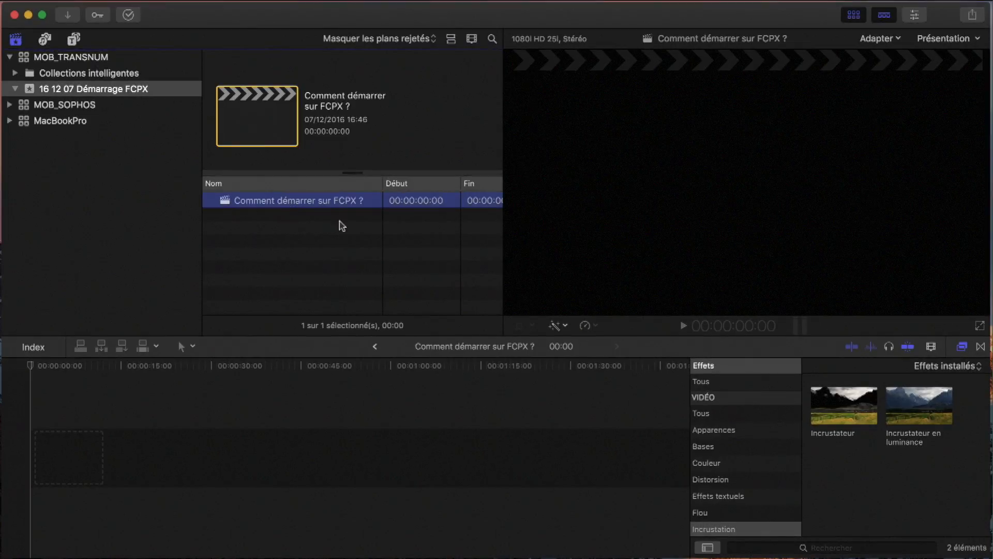
click(299, 203)
click(302, 215)
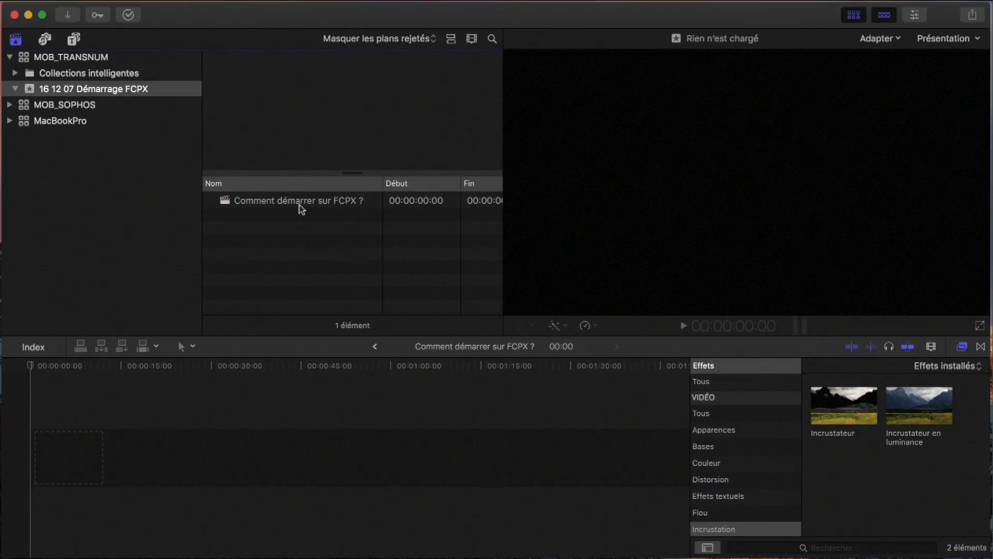
right_click(301, 202)
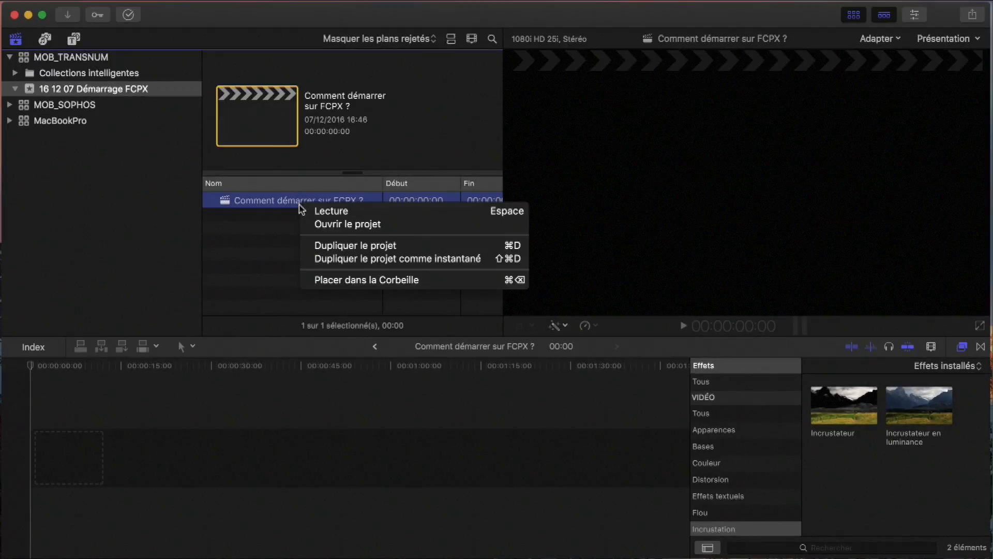
click(335, 246)
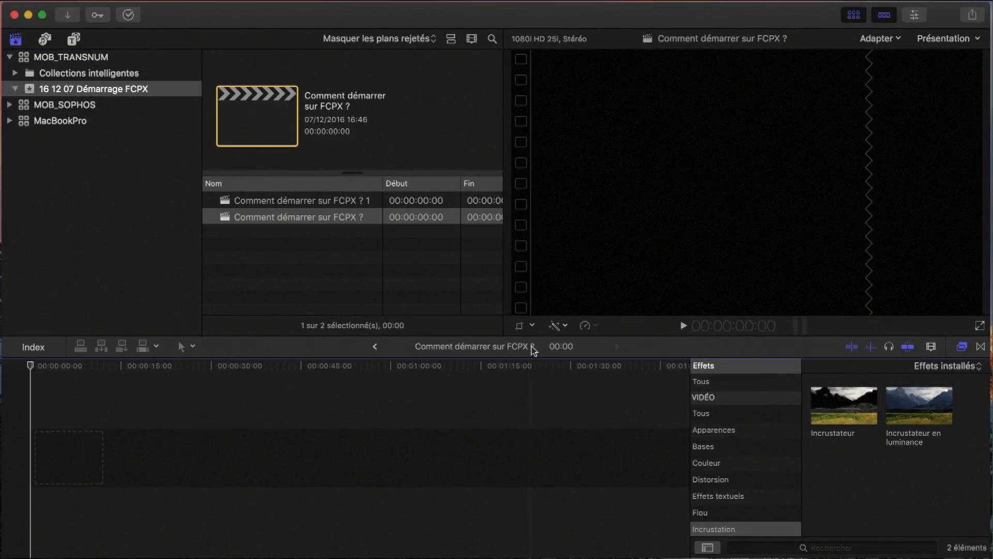
Rename the duplicated project as "Comment démarrer sur FCPX ? V2" and widen the name column to fit it
click(319, 203)
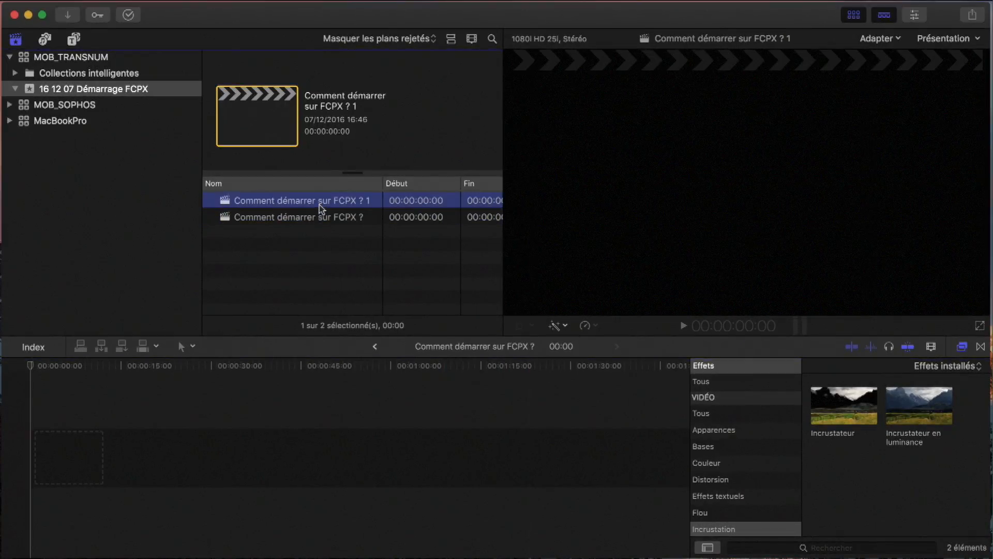
double_click(363, 201)
click(348, 201)
click(369, 201)
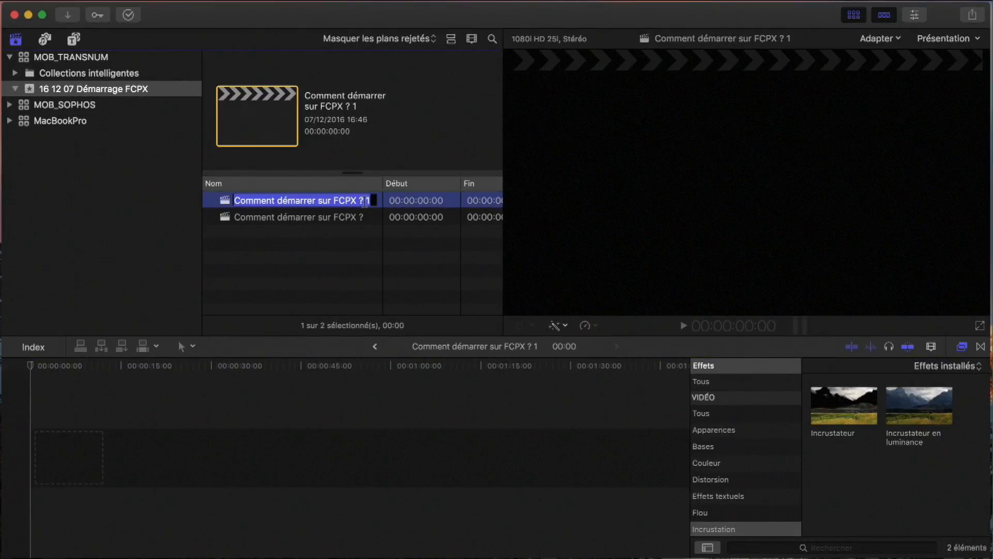
key(BackSpace)
text(V2)
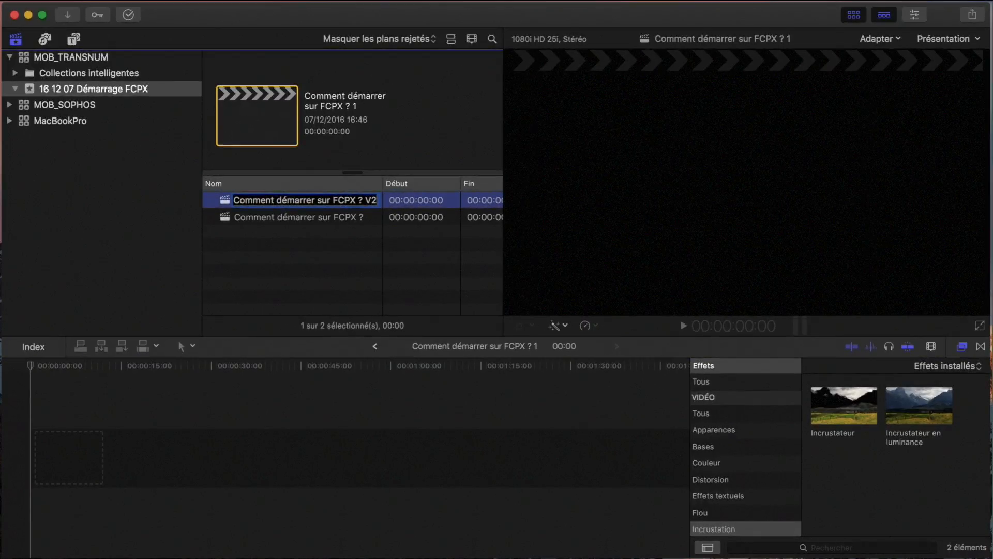
click(384, 283)
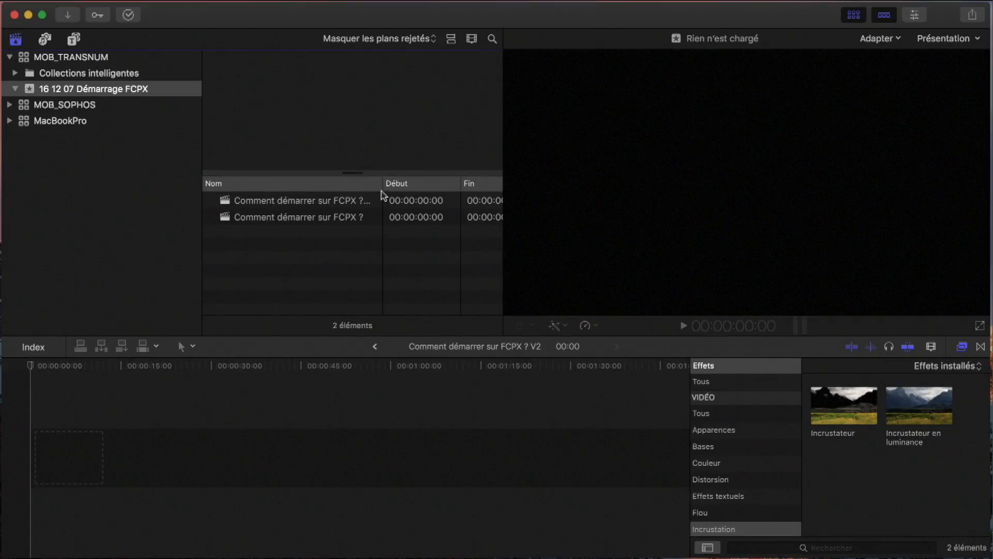
drag(383, 184, 409, 185)
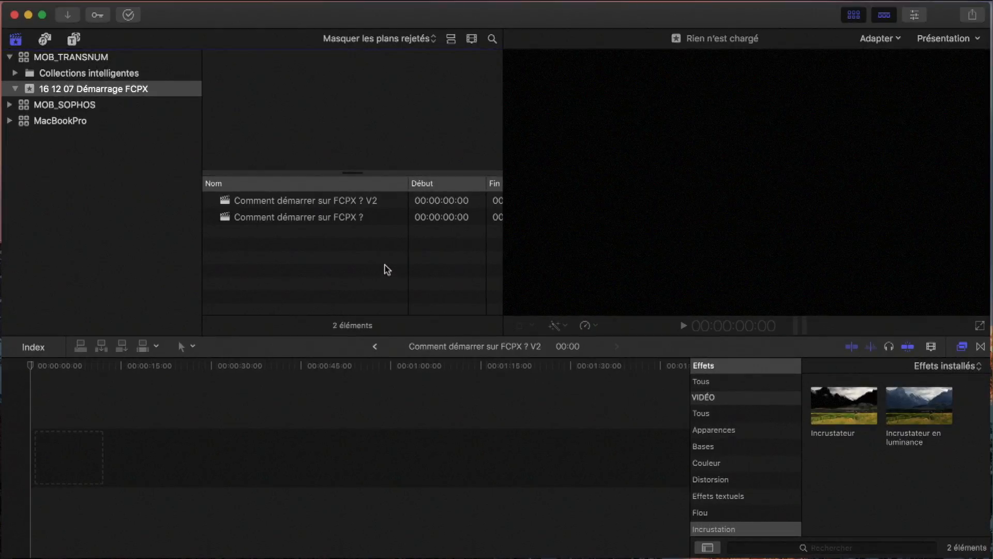
Switch to Finder, inspect the full name of the library file on the TRANSNUM drive, and return to Final Cut Pro
key(super+Tab)
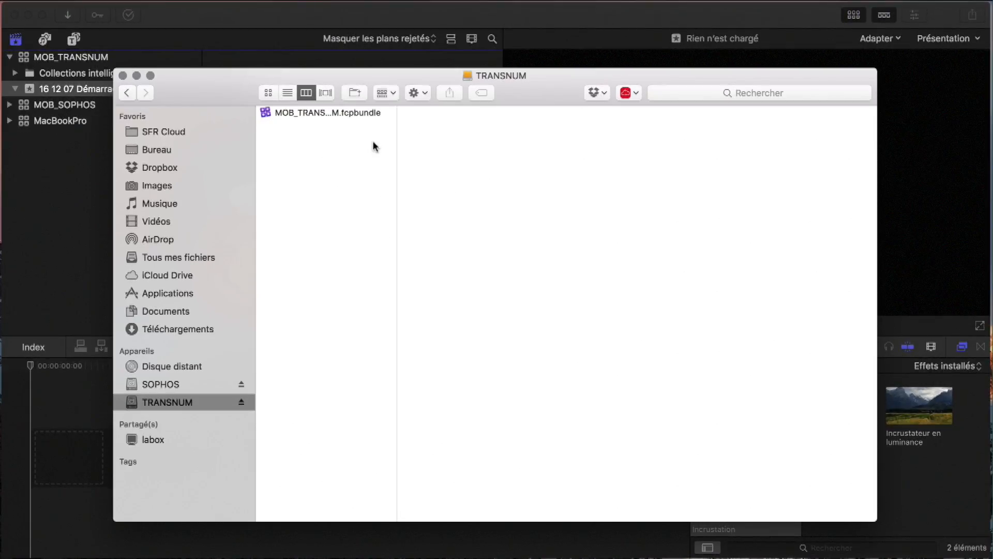
drag(397, 139, 540, 144)
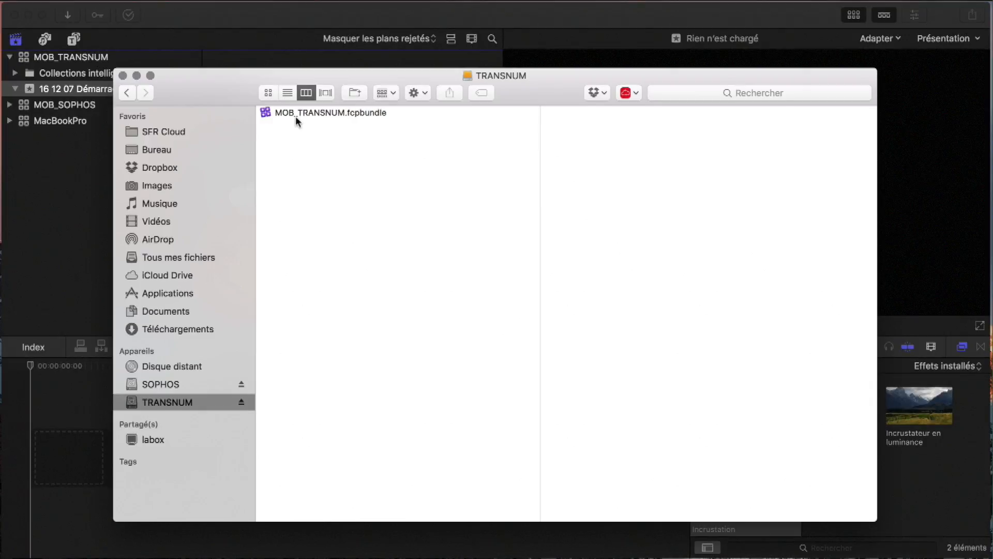
click(237, 29)
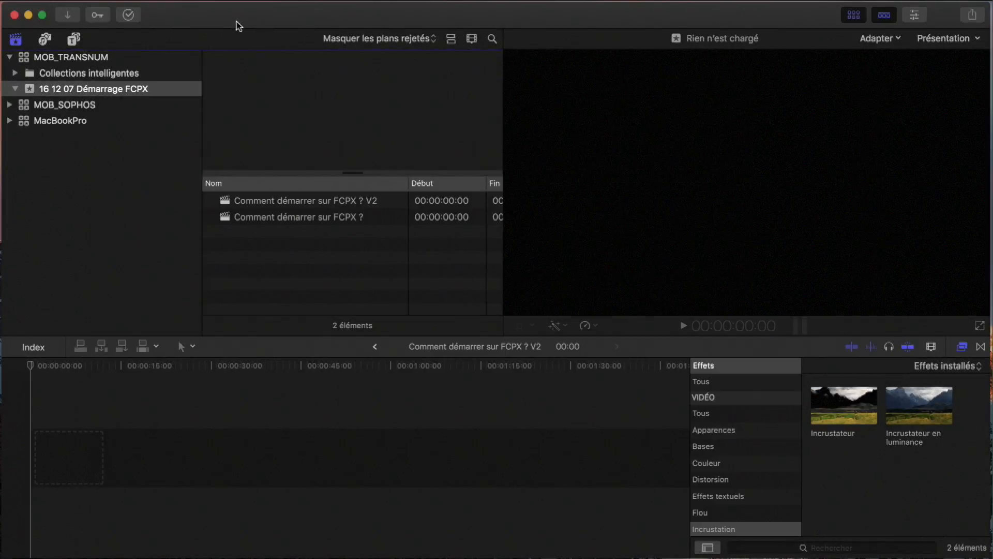